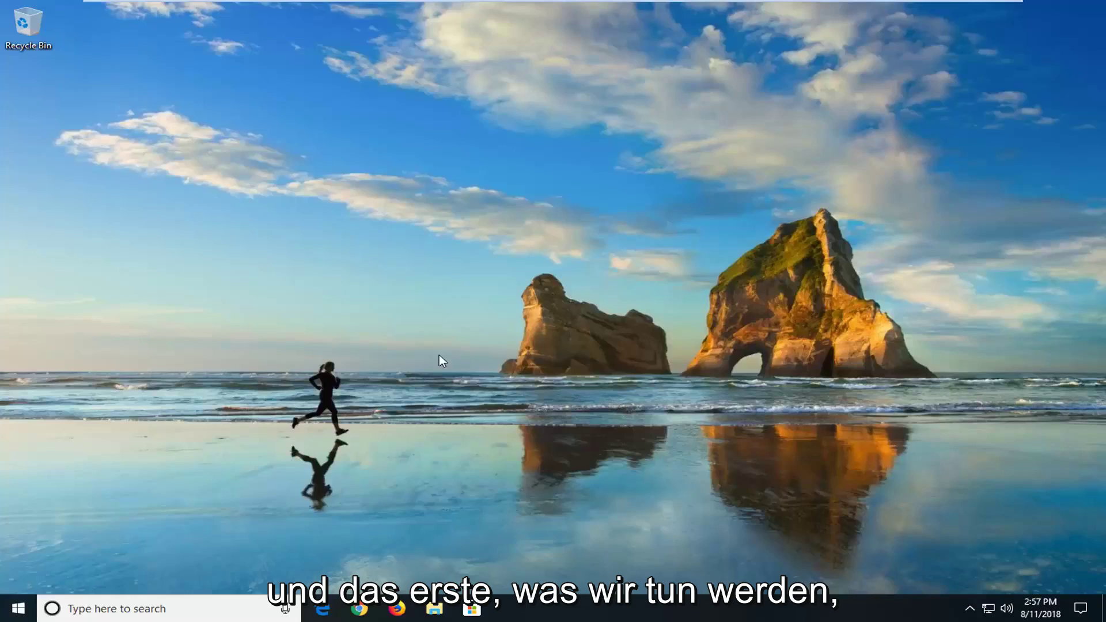
Search the Start menu for 'troubleshoot' and open the Troubleshoot system settings page.
left_click(19, 609)
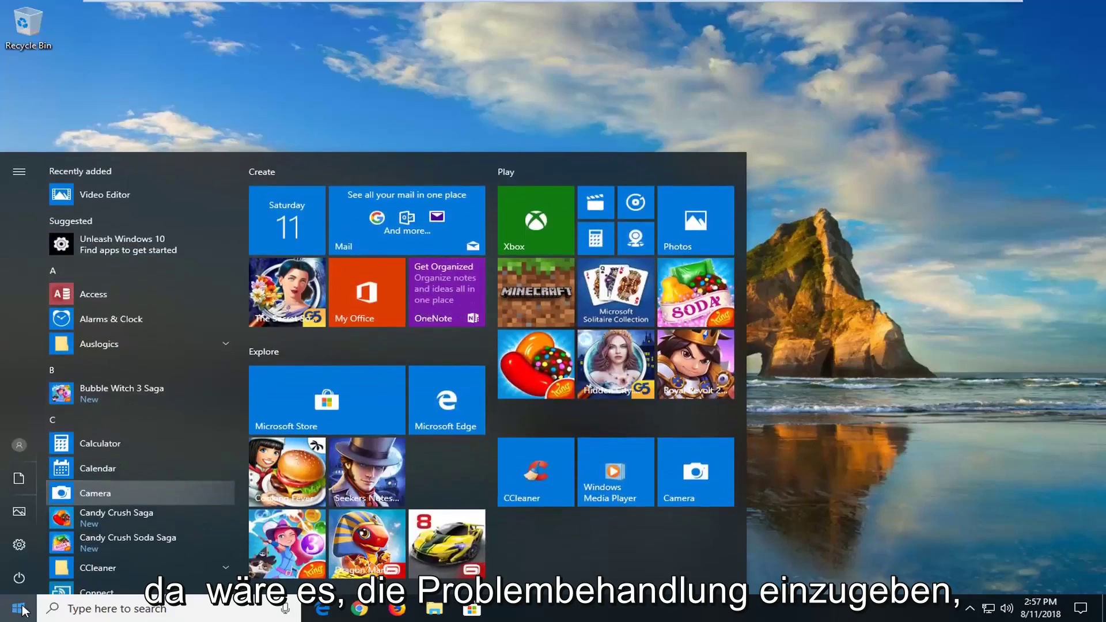
type("troubleshoot")
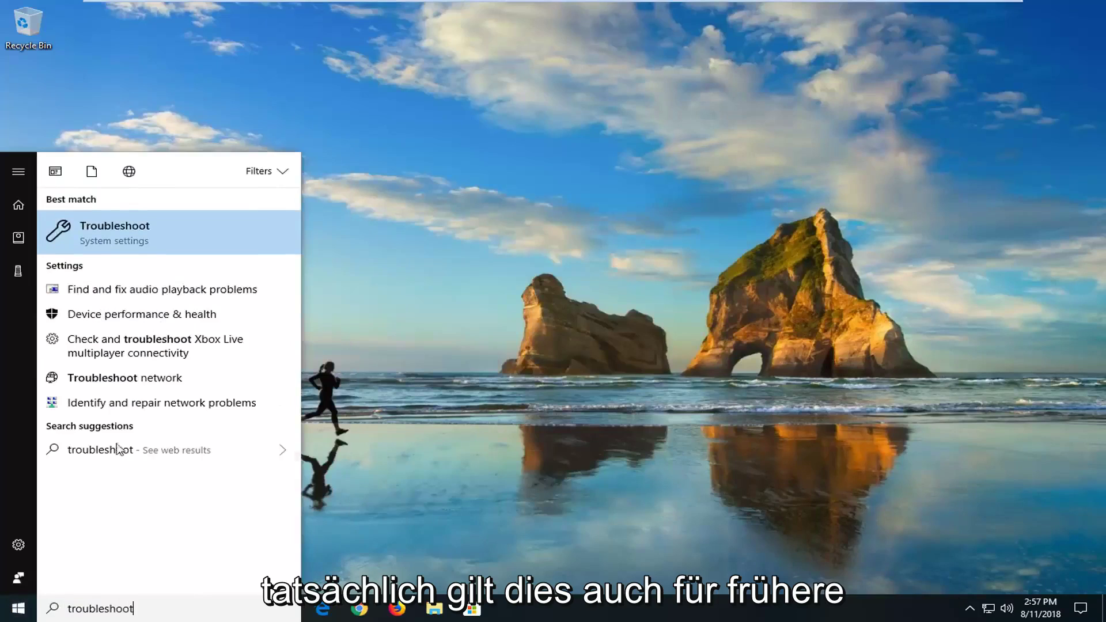
left_click(112, 238)
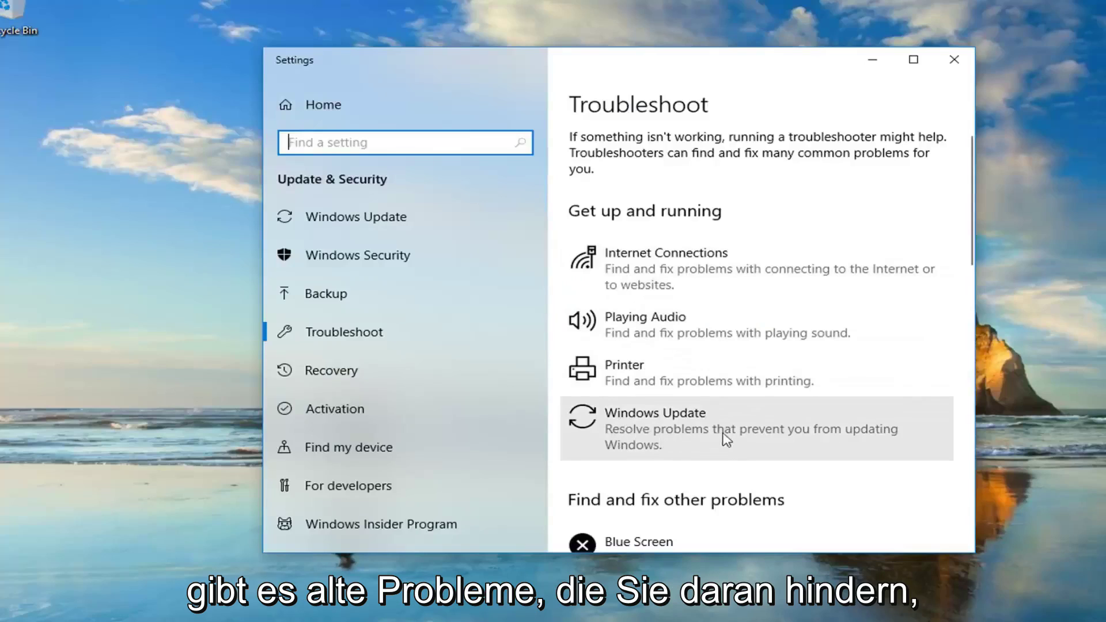
Run the Windows Update troubleshooter until it reports pending changes needing a reboot.
left_click(816, 436)
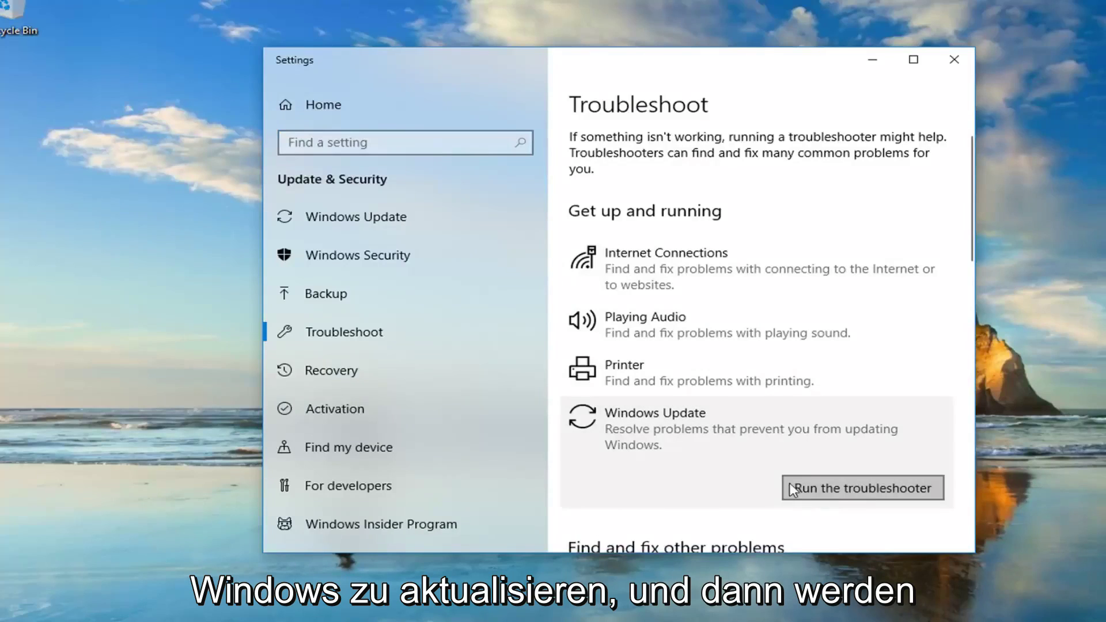
left_click(812, 490)
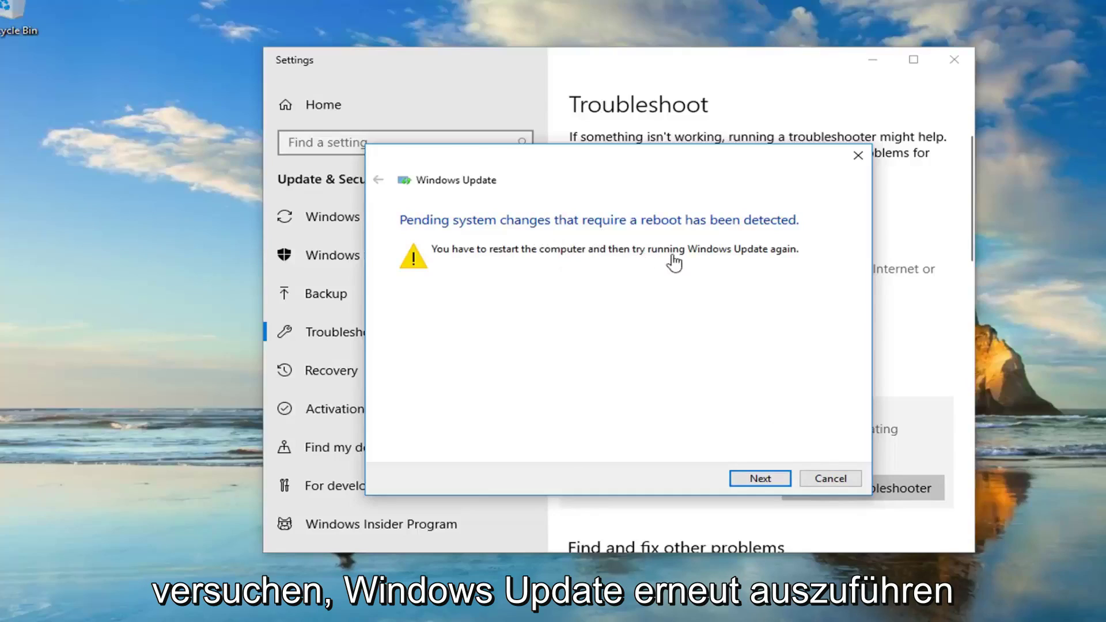
Continue past the pending-reboot notice, close the finished troubleshooter, and exit Settings.
left_click(758, 478)
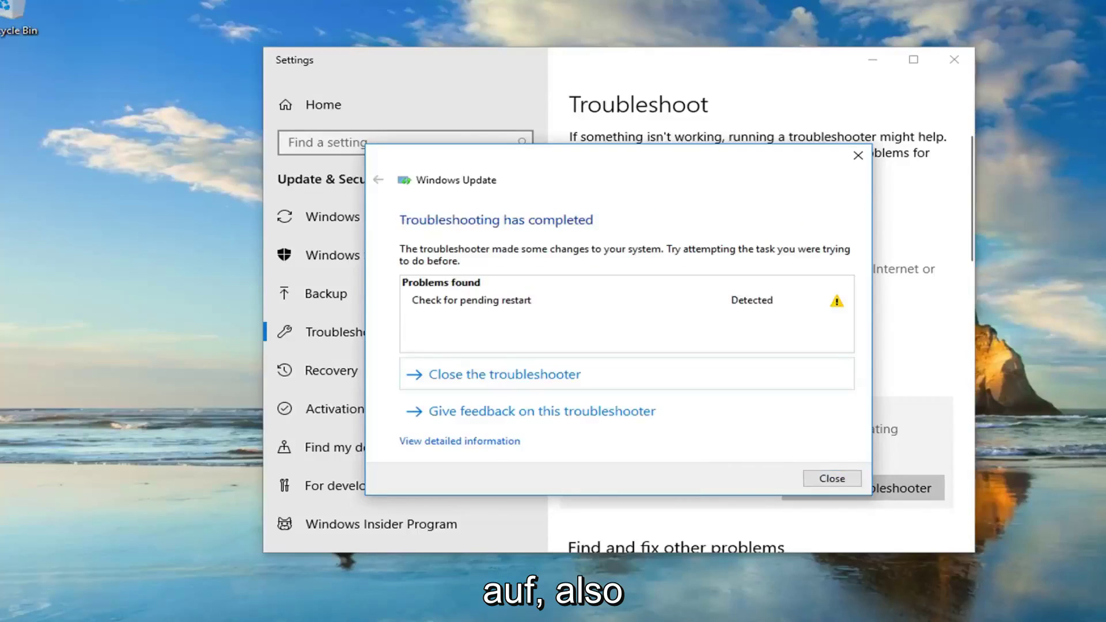
left_click(832, 479)
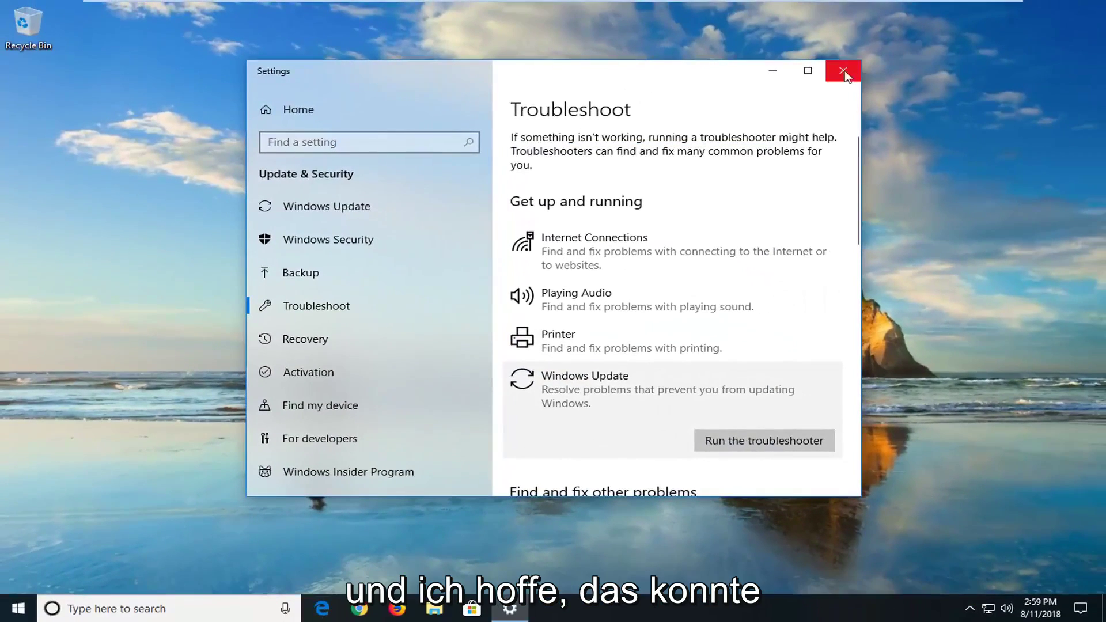
left_click(843, 71)
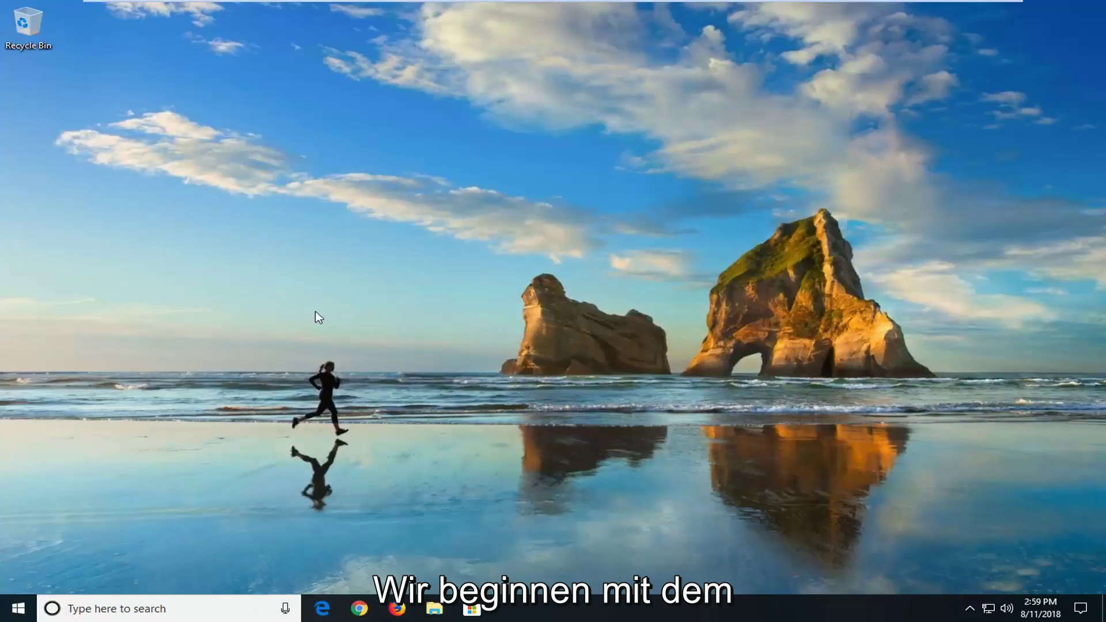
Launch File Explorer by searching 'file explorer' from the Start menu.
left_click(17, 614)
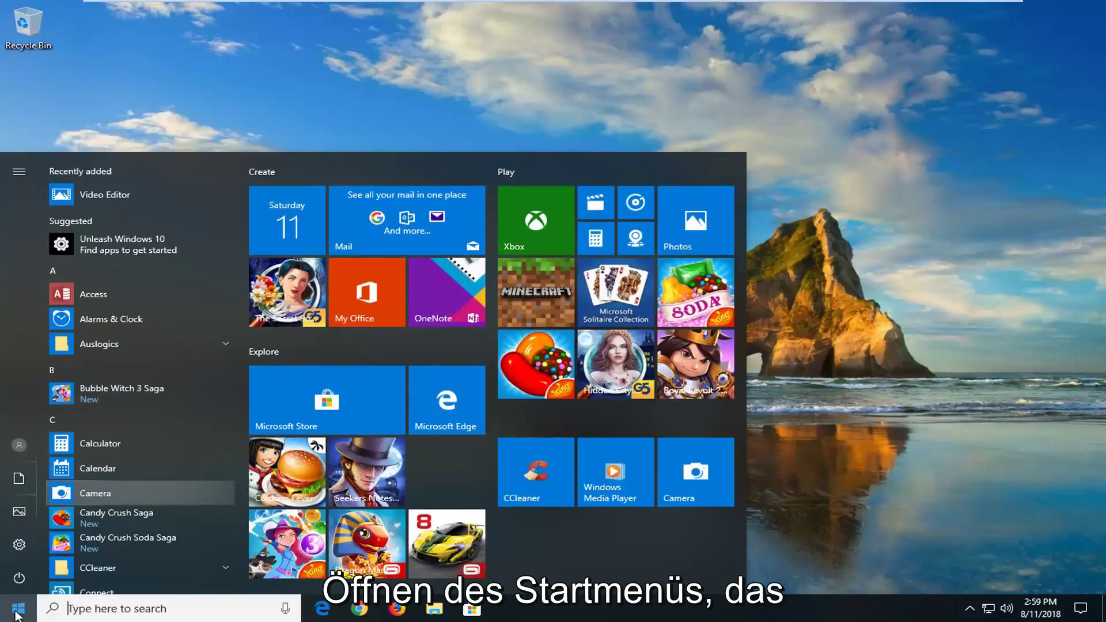
type("file expor")
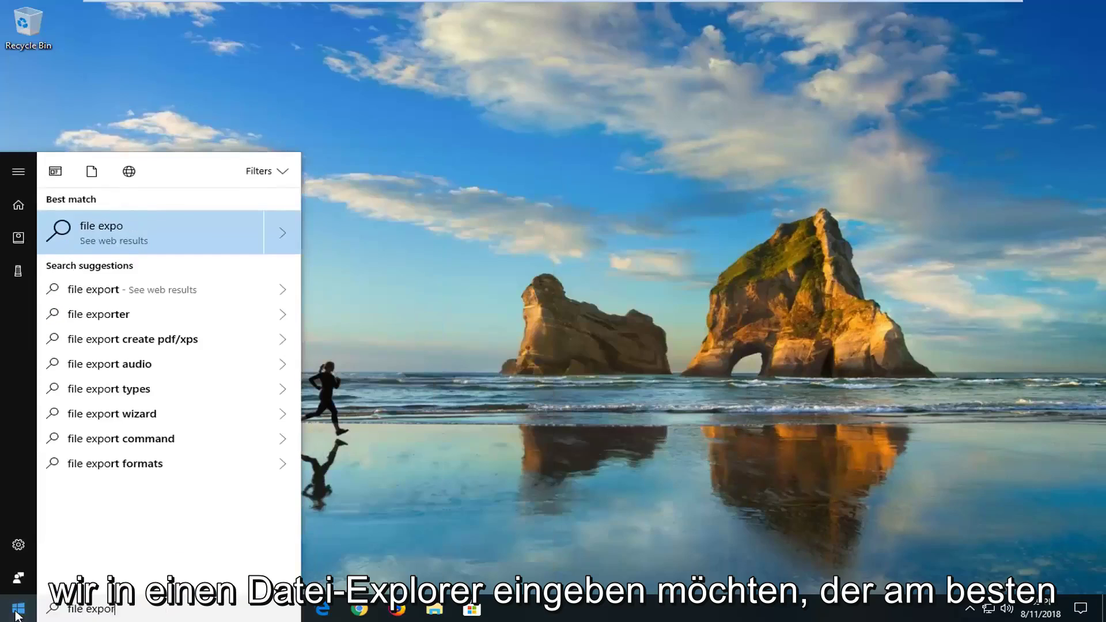
key("BackSpace")
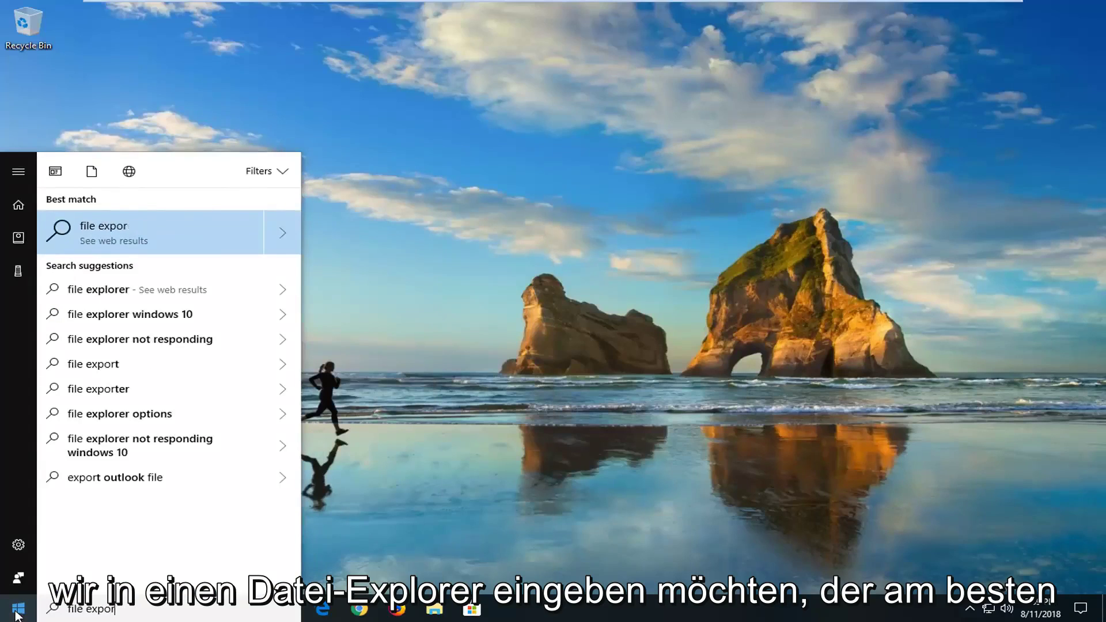
key("BackSpace")
type("lorer")
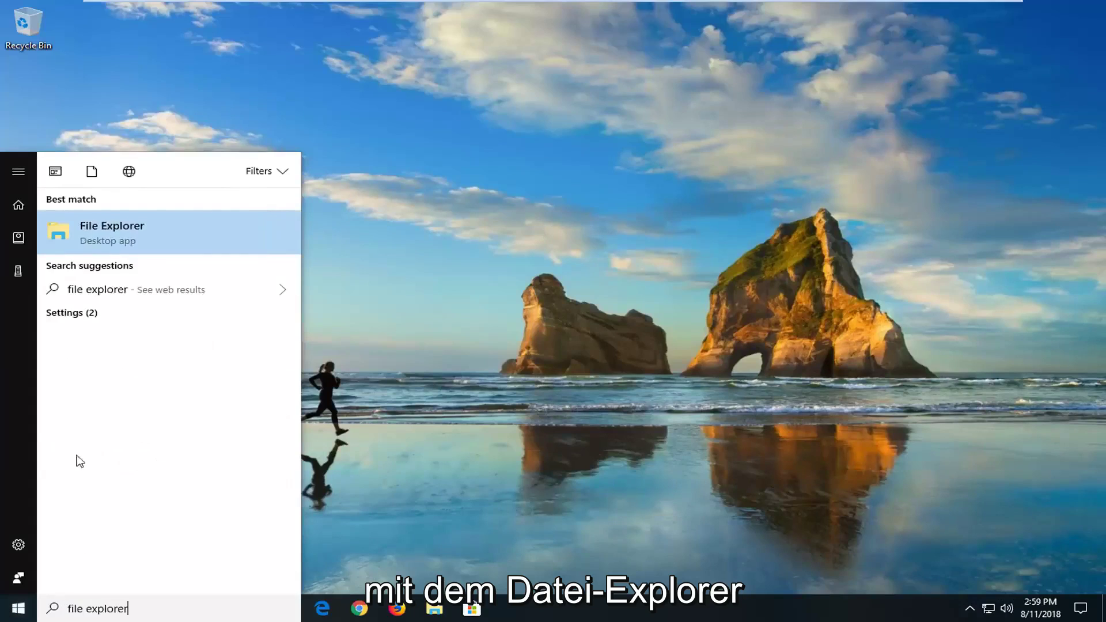
left_click(178, 243)
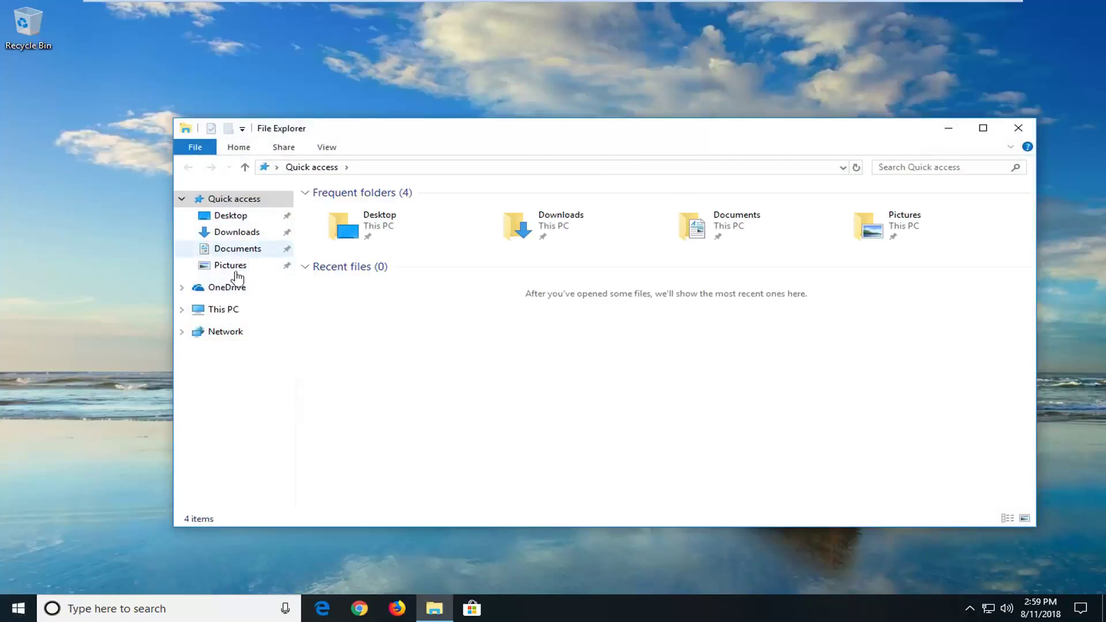
Browse This PC to C:\Windows\SoftwareDistribution.
left_click(220, 315)
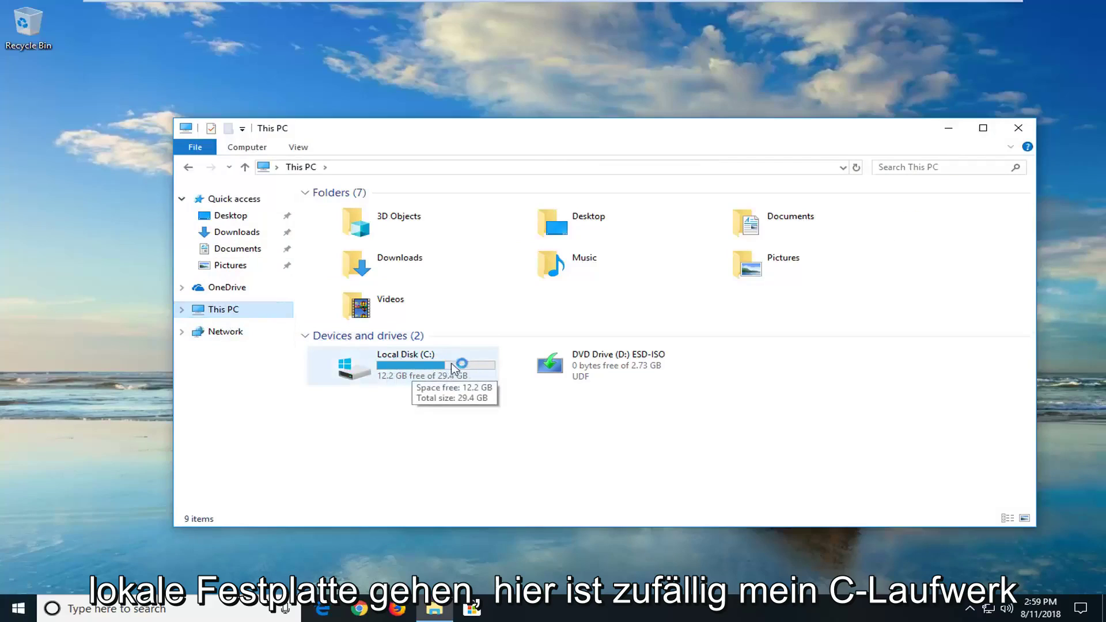
double_click(433, 376)
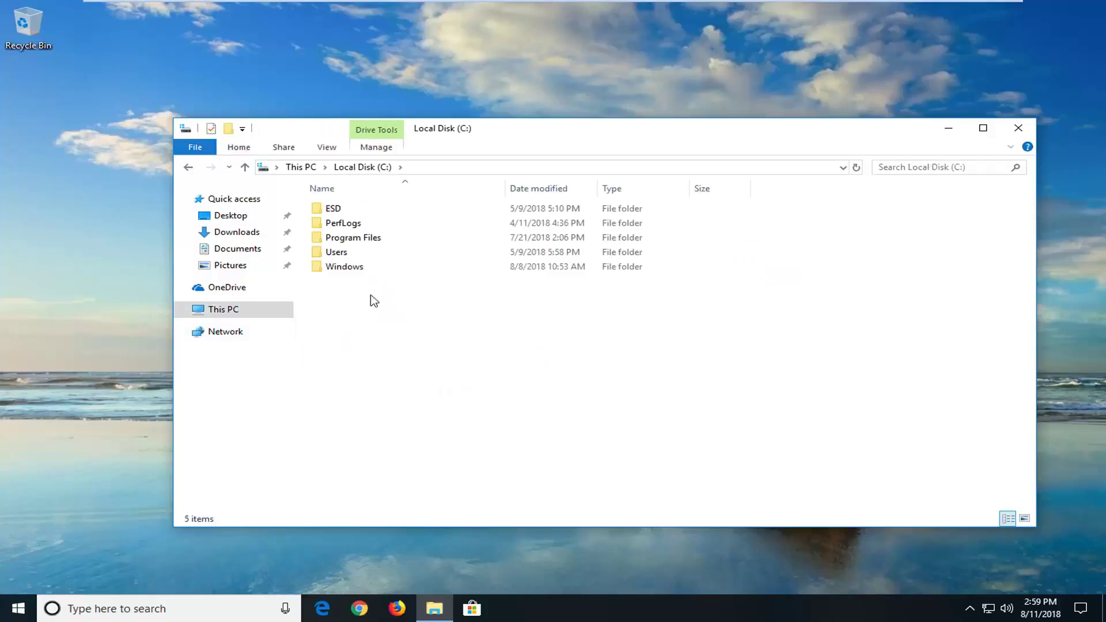
double_click(344, 268)
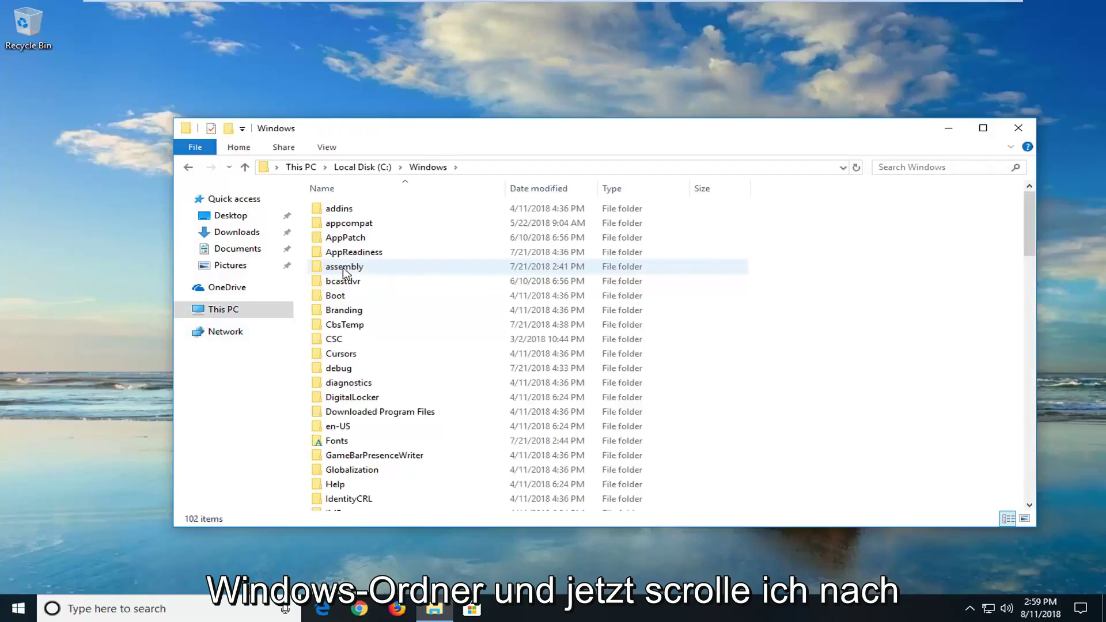
scroll(355, 285, "down", 20)
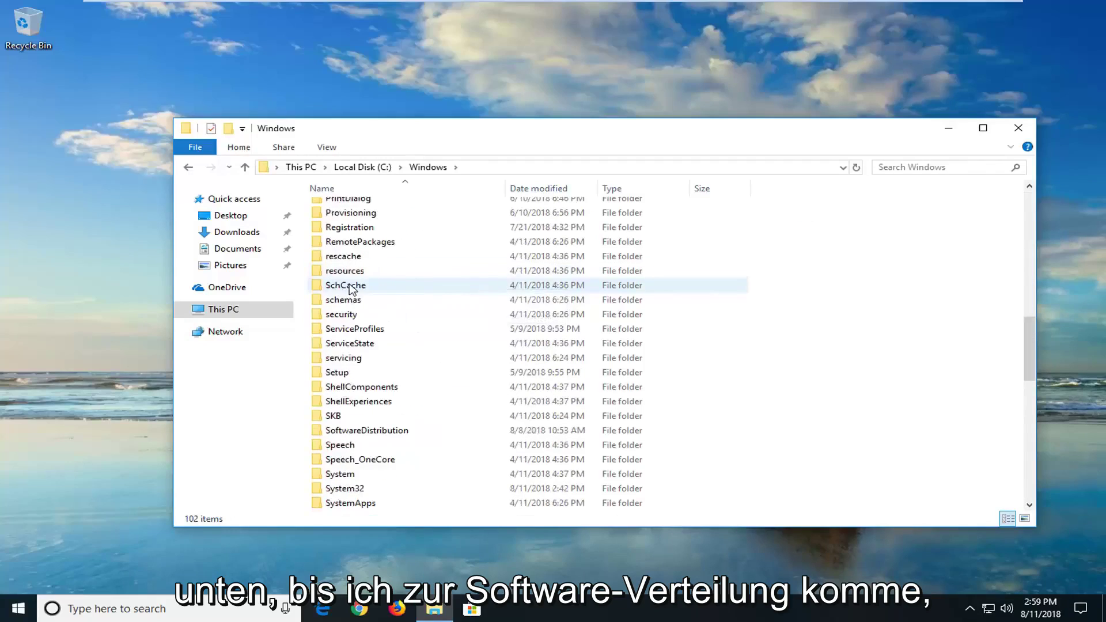
double_click(366, 431)
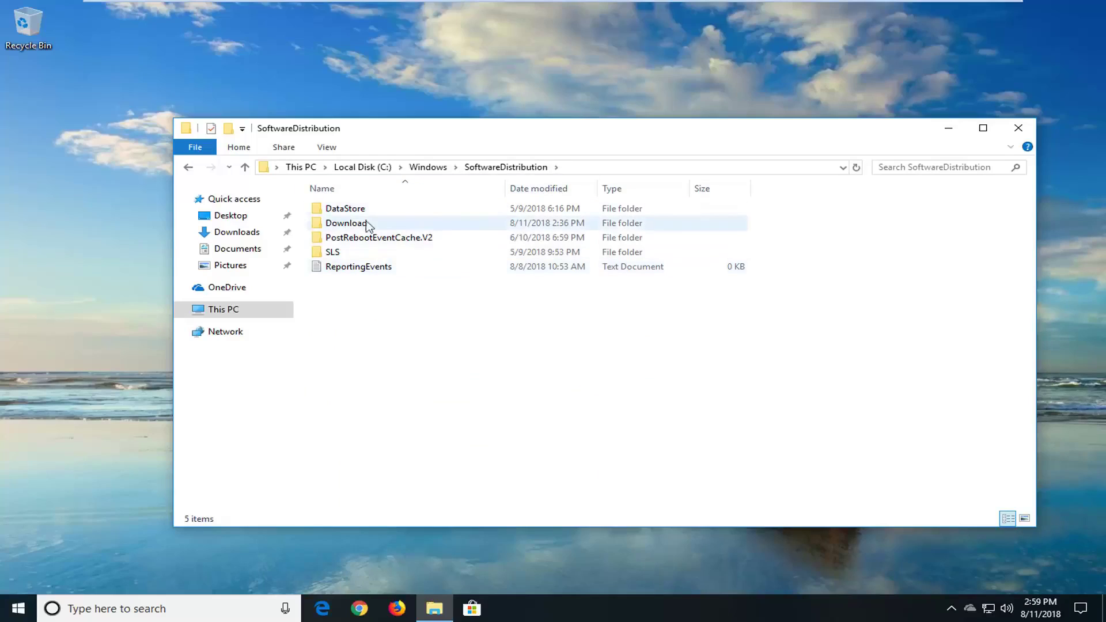
Delete everything in SoftwareDistribution, skipping in-use items, then peek inside DataStore and return.
key("ctrl+a")
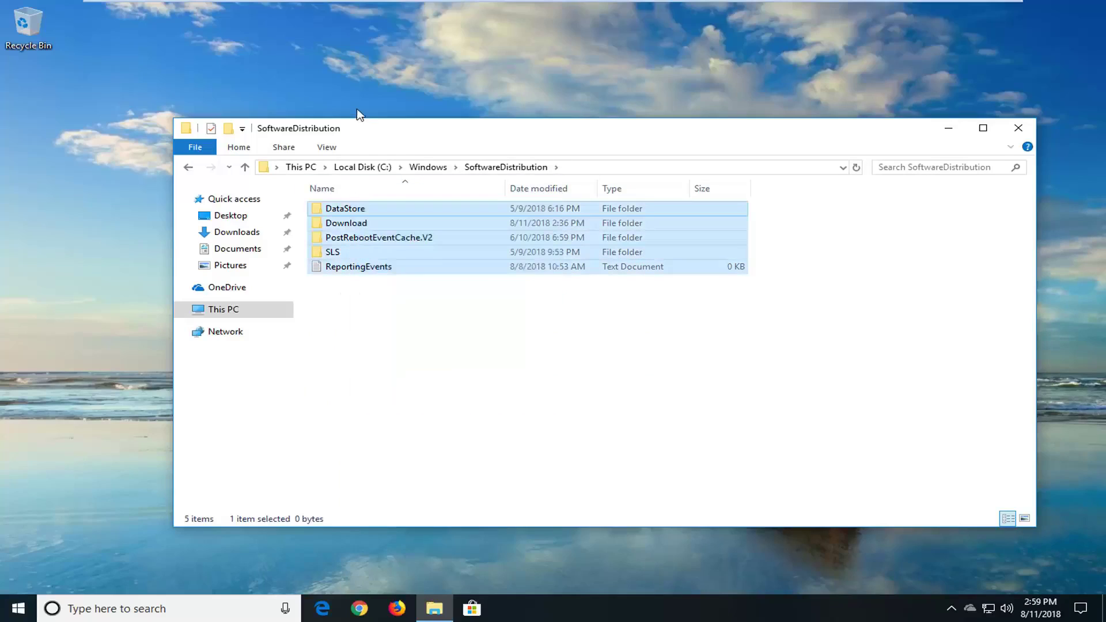
right_click(400, 220)
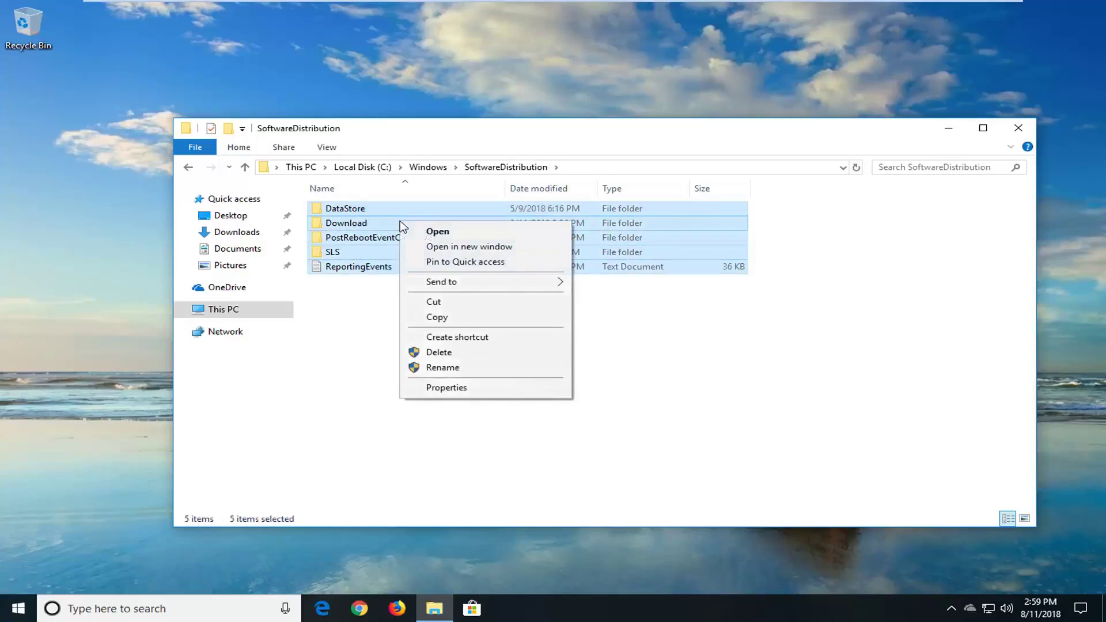
left_click(447, 351)
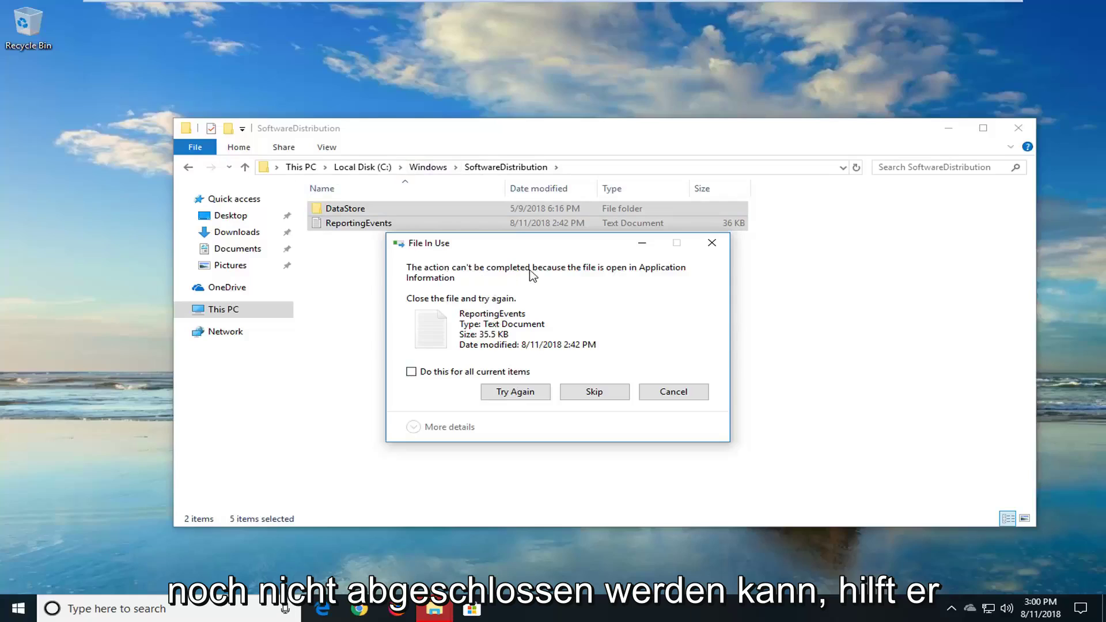
left_click(595, 393)
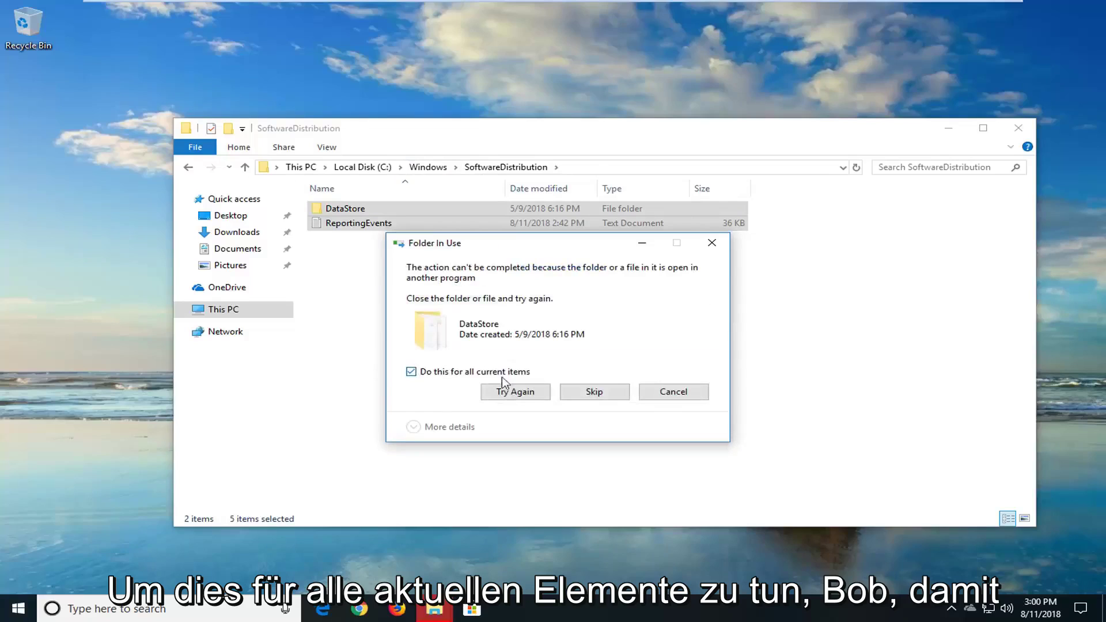
left_click(607, 396)
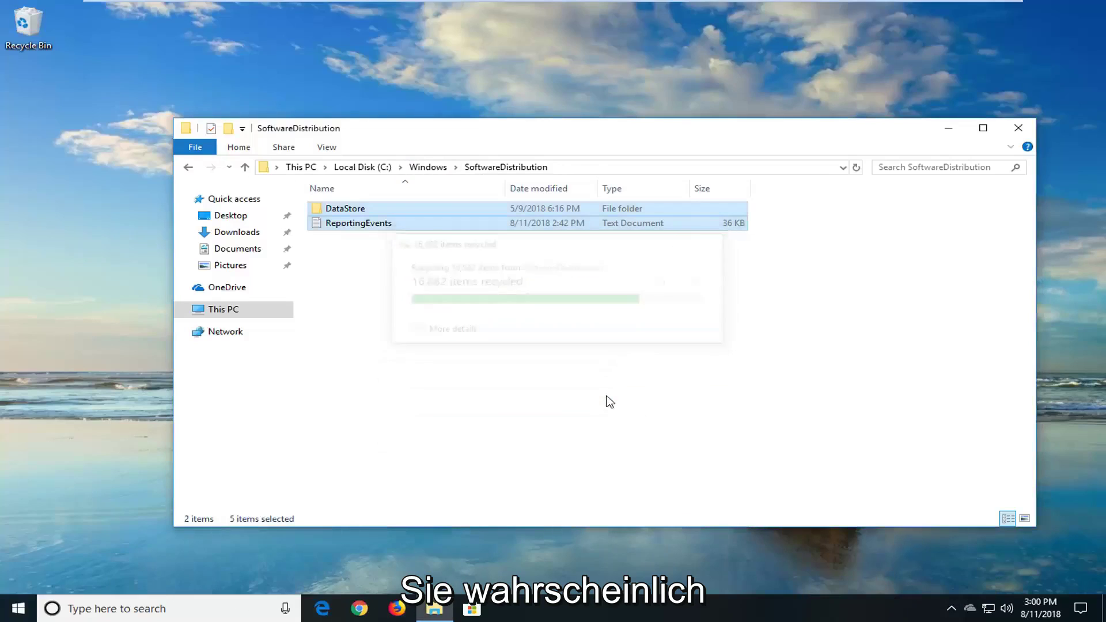
double_click(346, 208)
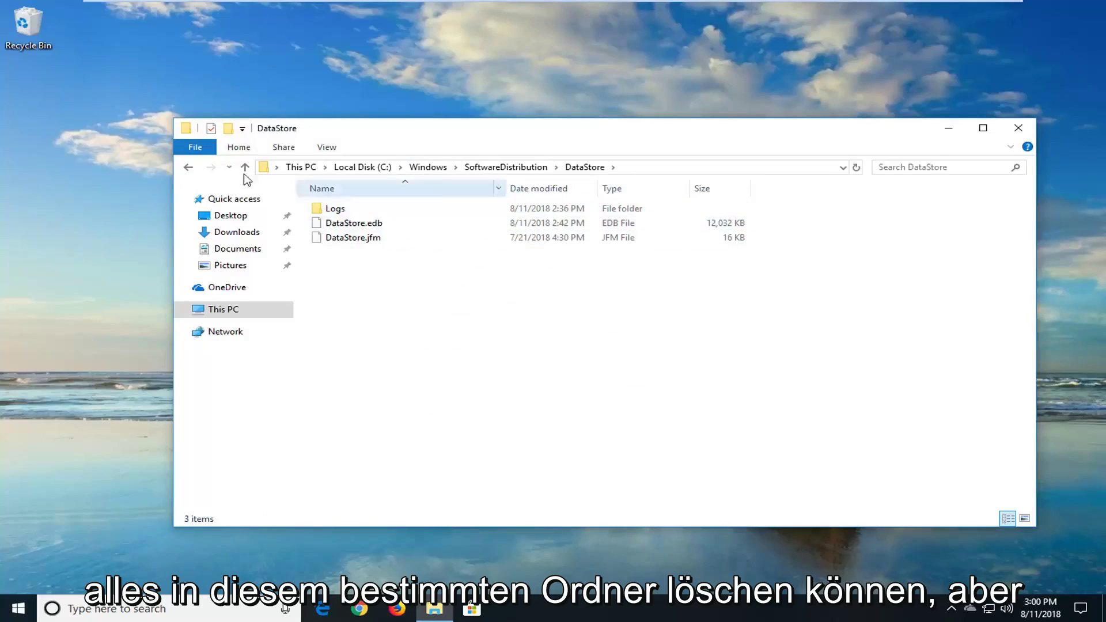
left_click(188, 167)
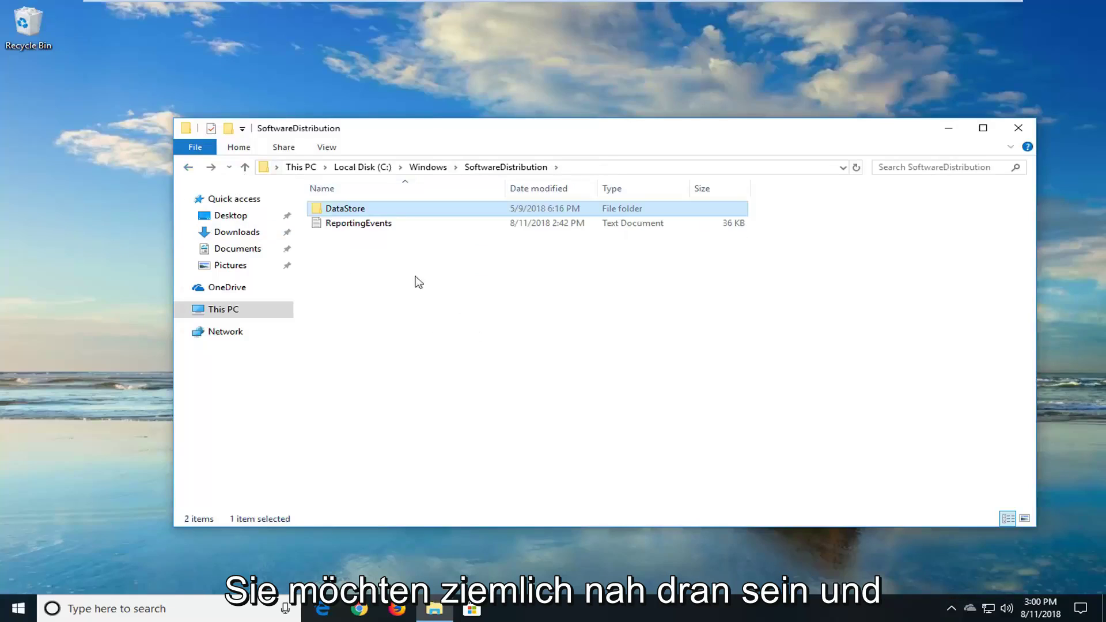
Close File Explorer and launch the Services console via a 'services' Start search.
left_click(1018, 128)
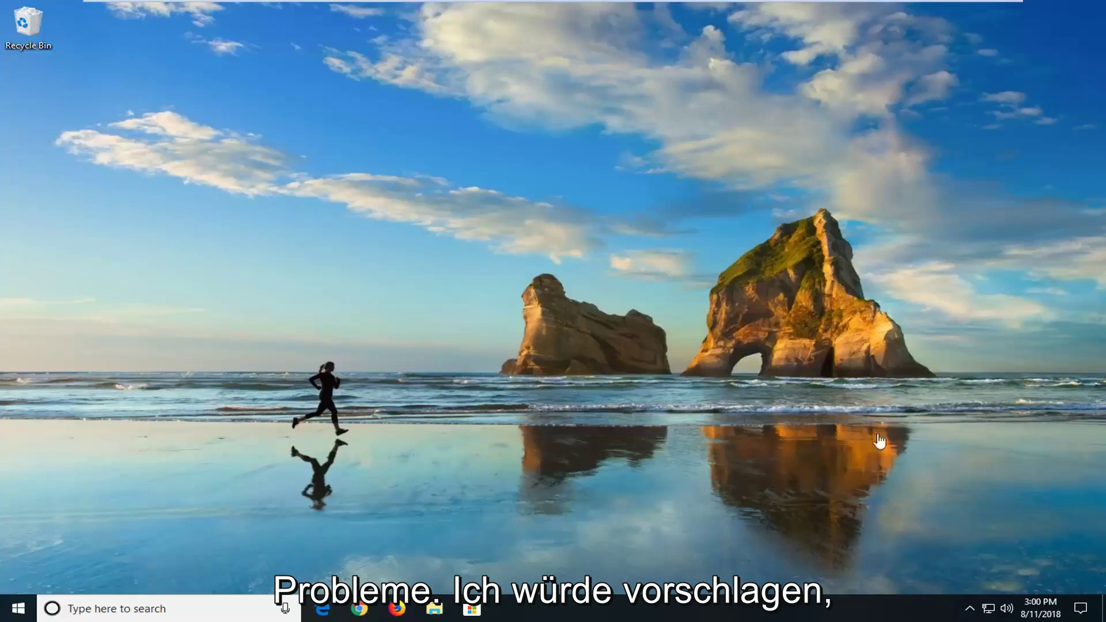
left_click(17, 609)
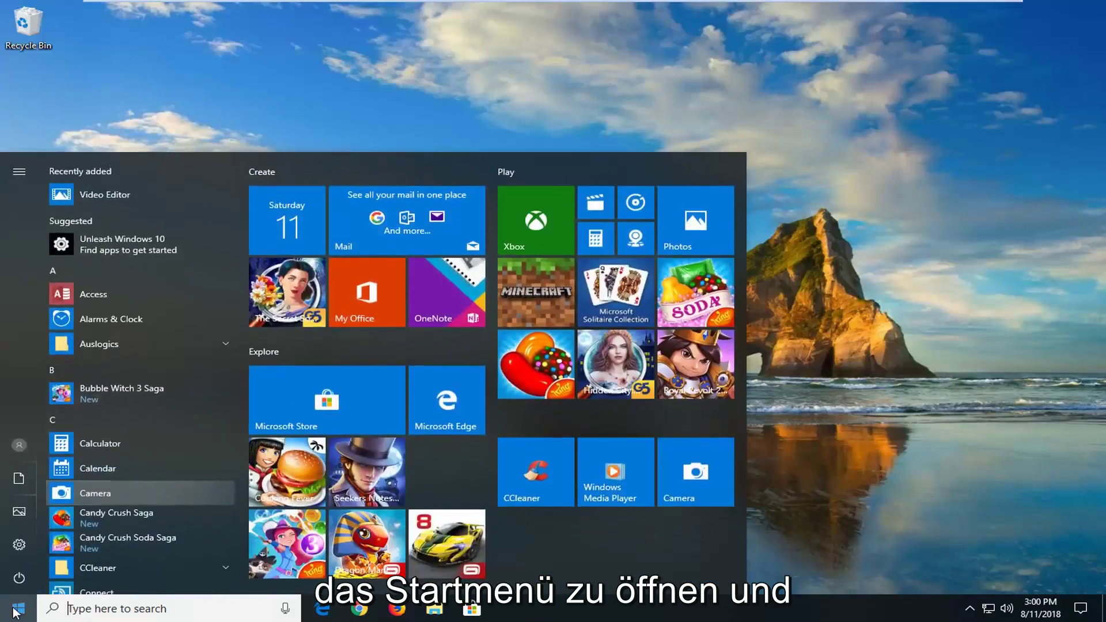
type("services")
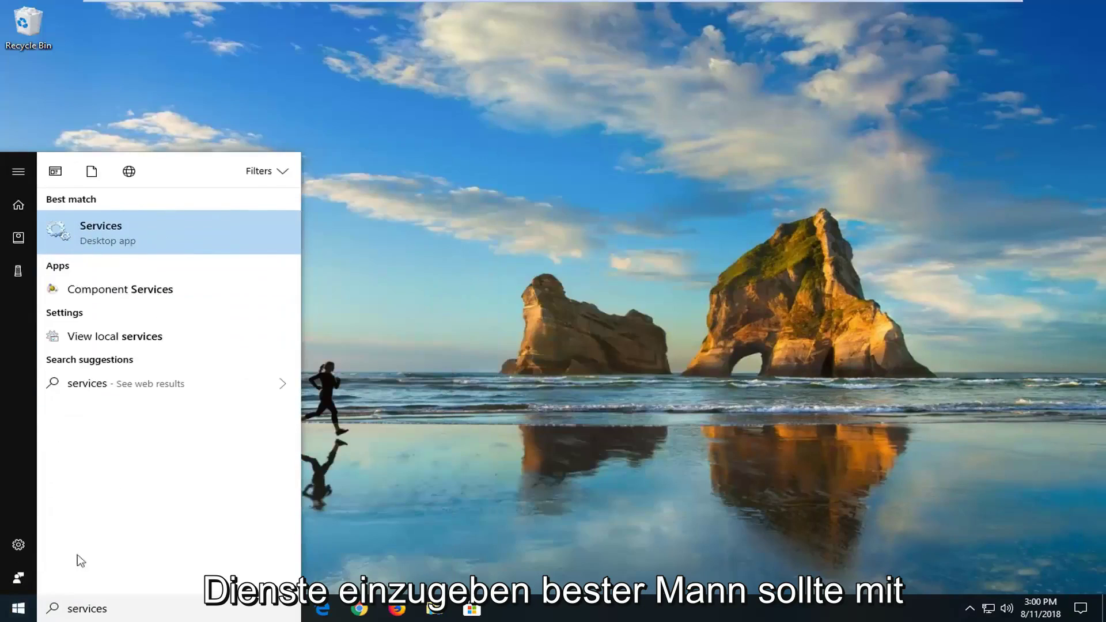
left_click(119, 232)
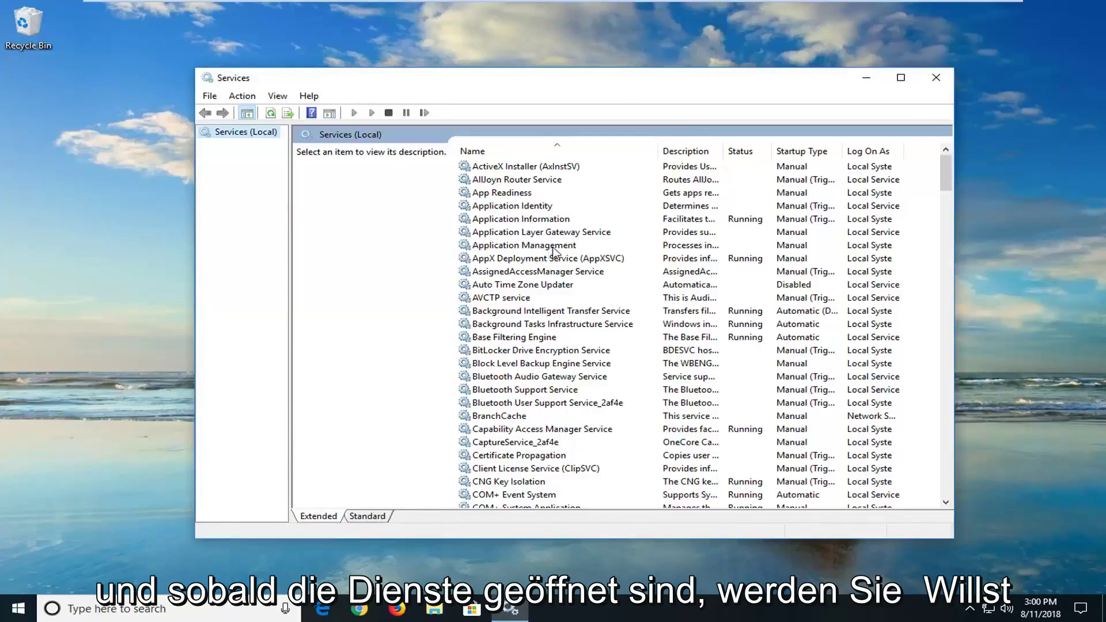
double_click(513, 314)
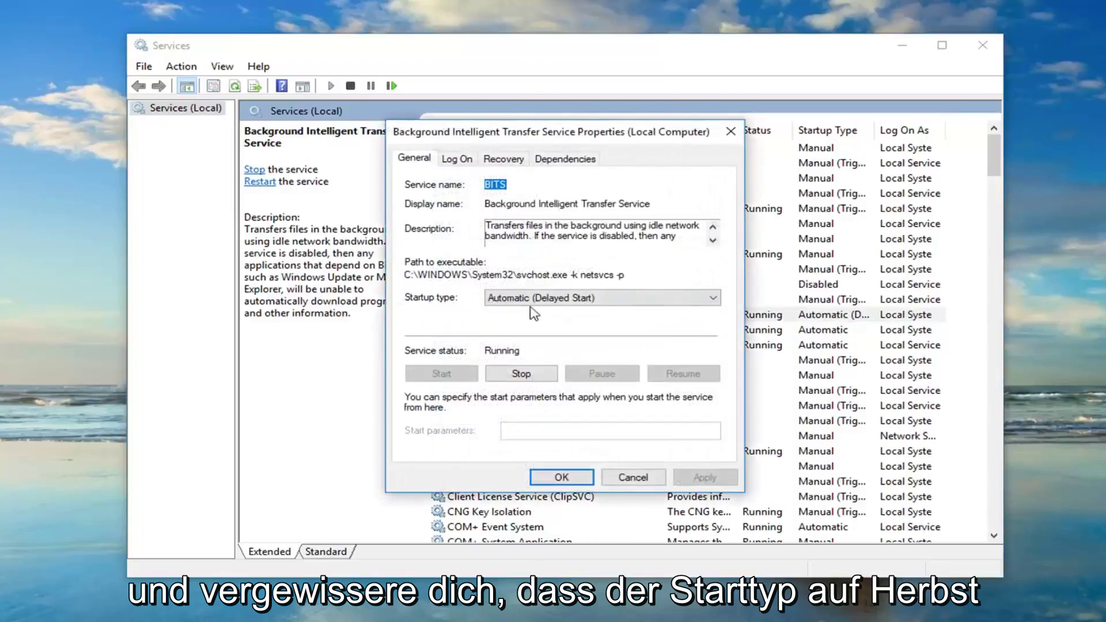
left_click(537, 301)
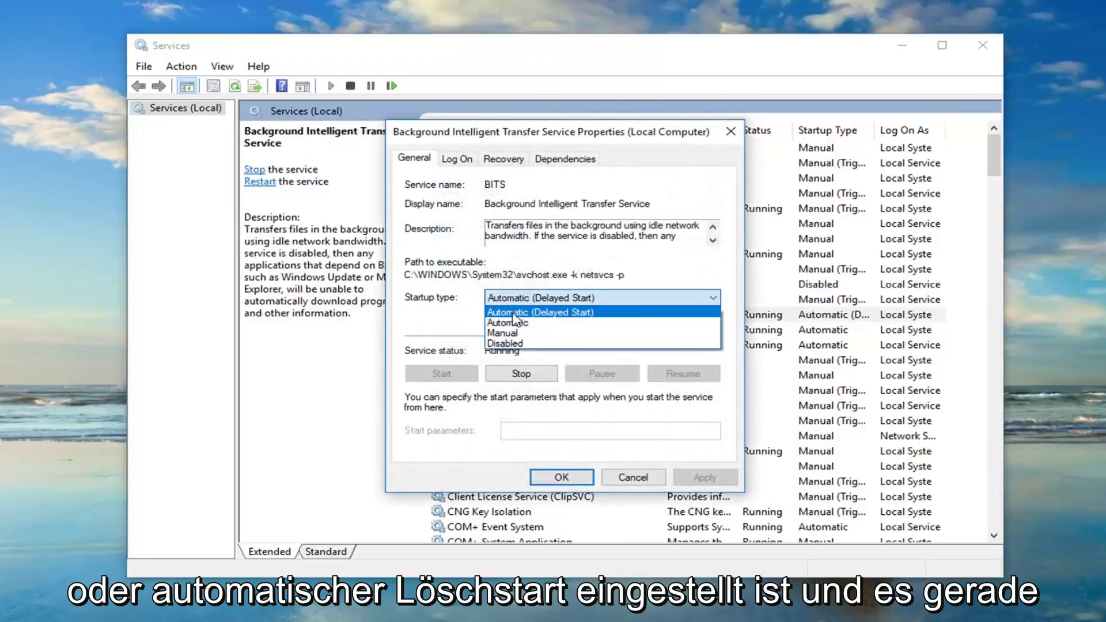
left_click(514, 300)
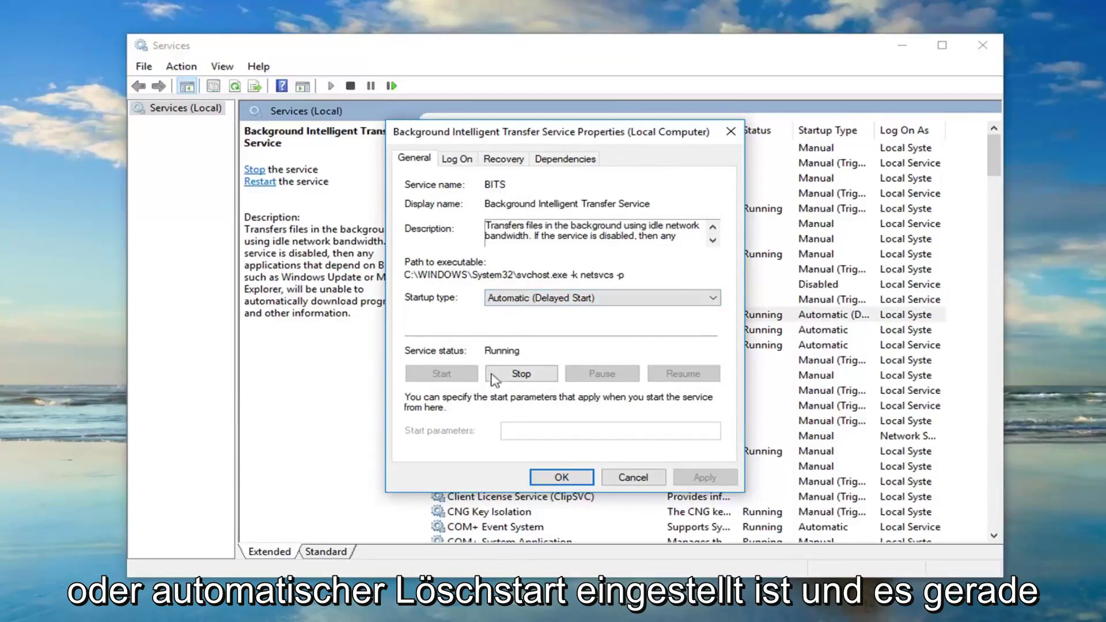
left_click(563, 479)
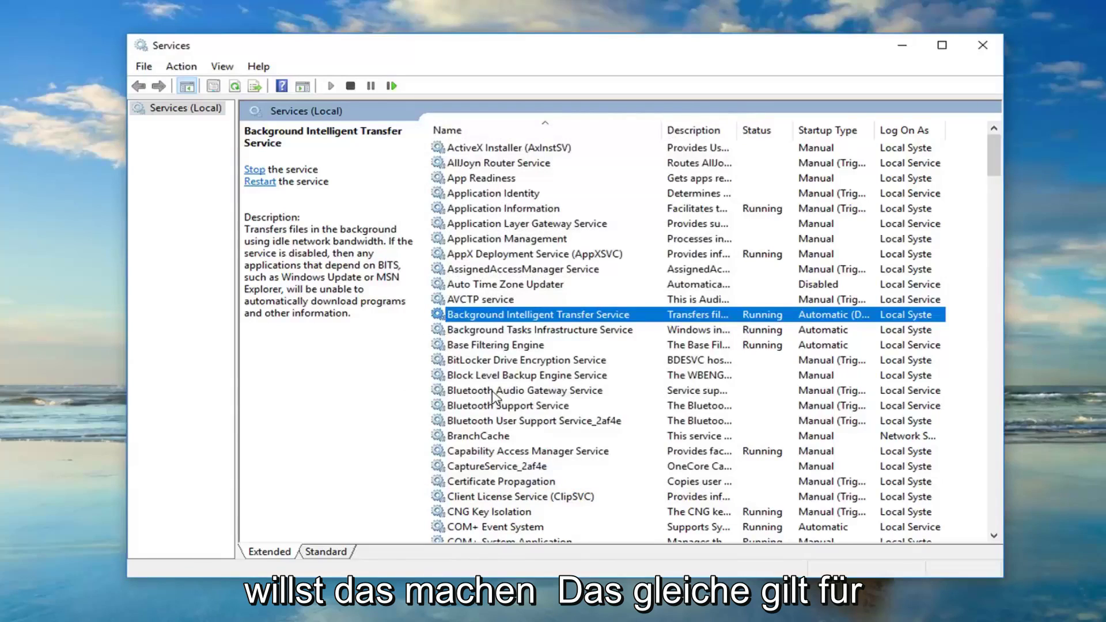
left_click(493, 452)
scroll(487, 472, "down", 1)
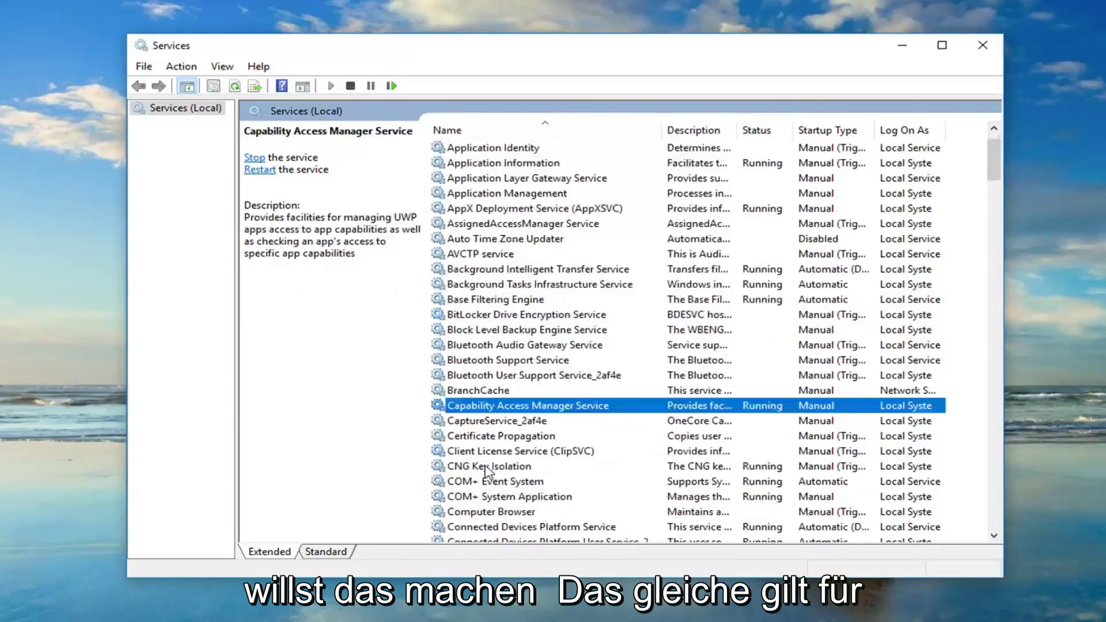
scroll(487, 471, "down", 3)
left_click(492, 482)
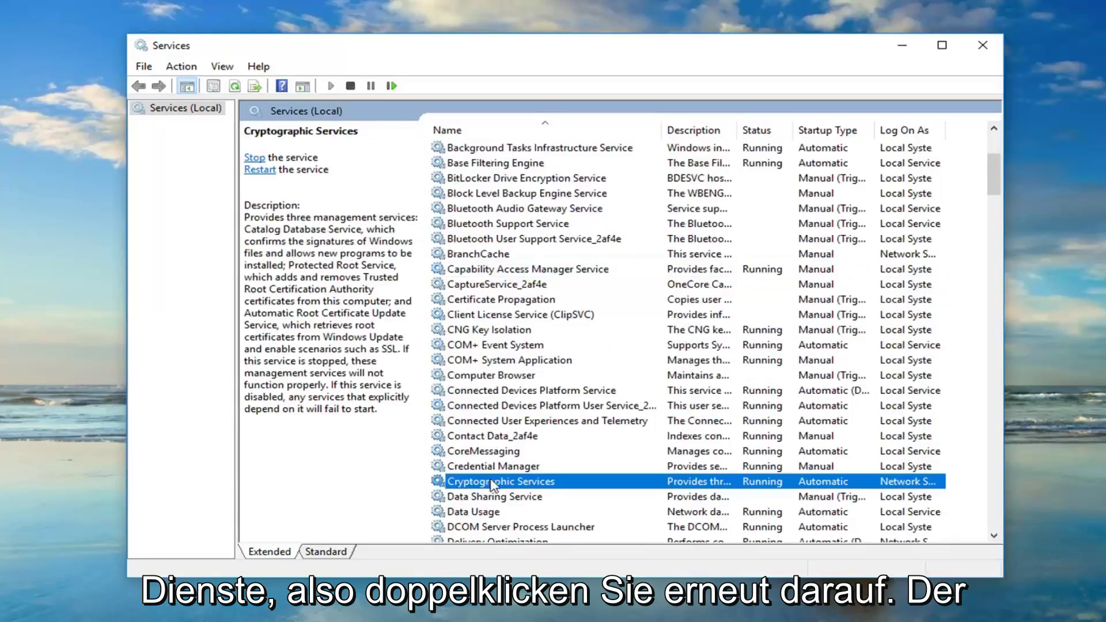
Verify Cryptographic Services is Automatic and running, then select the Windows Update service.
double_click(530, 486)
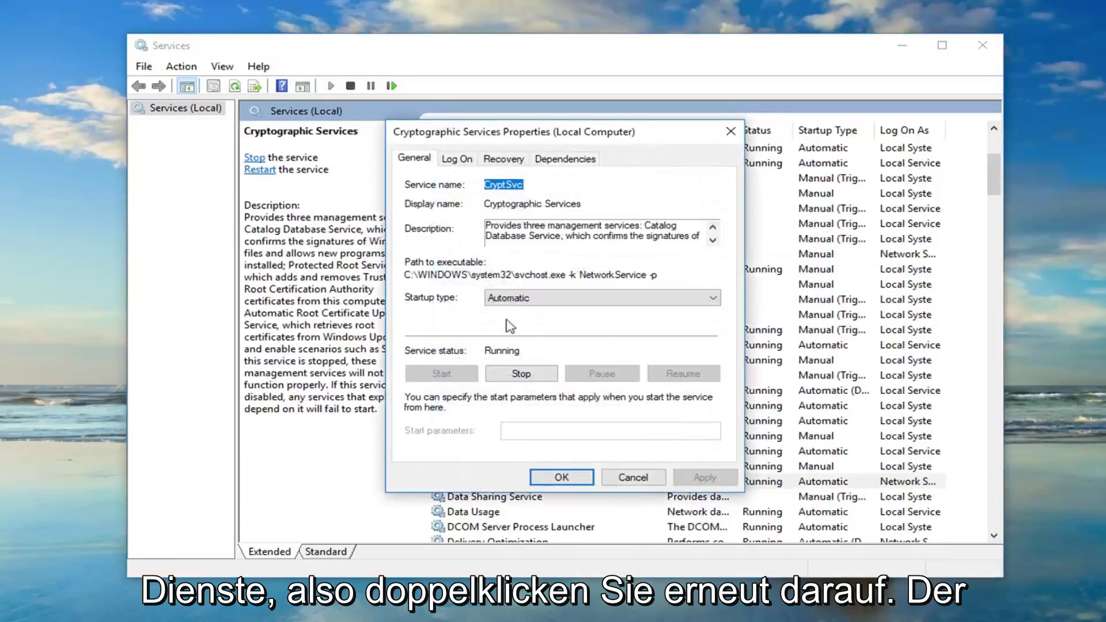
left_click(626, 479)
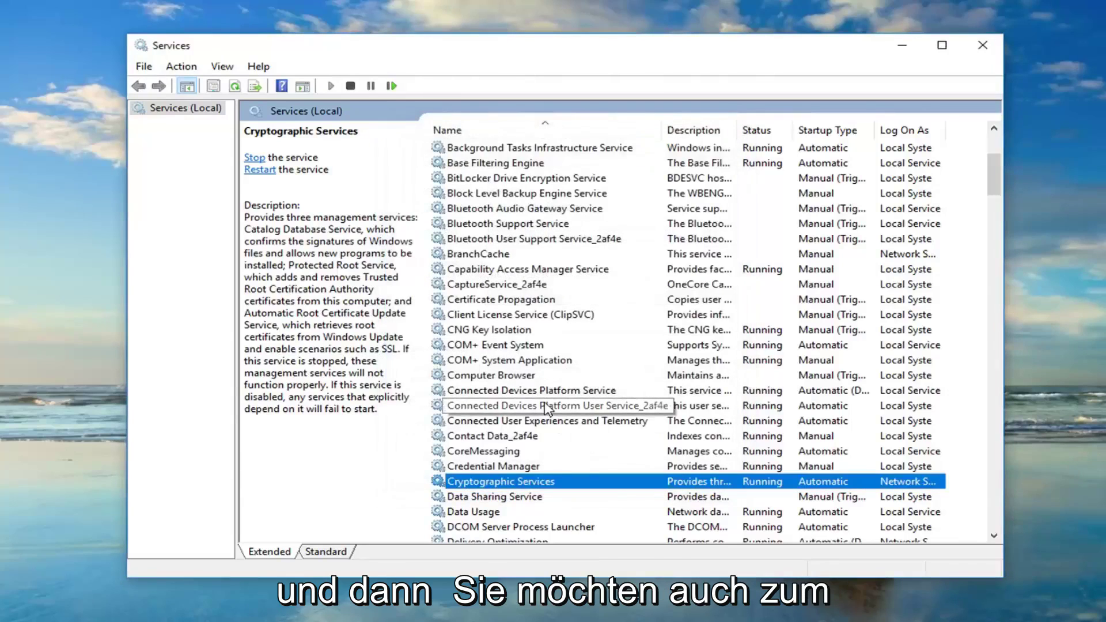
scroll(546, 409, "down", 20)
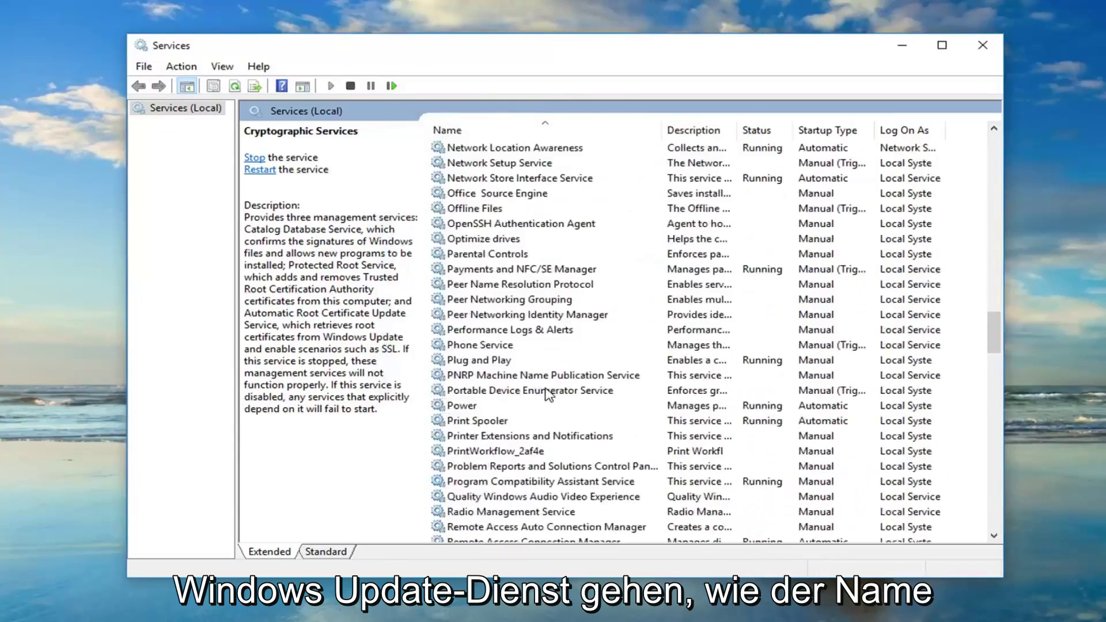
scroll(522, 413, "down", 6)
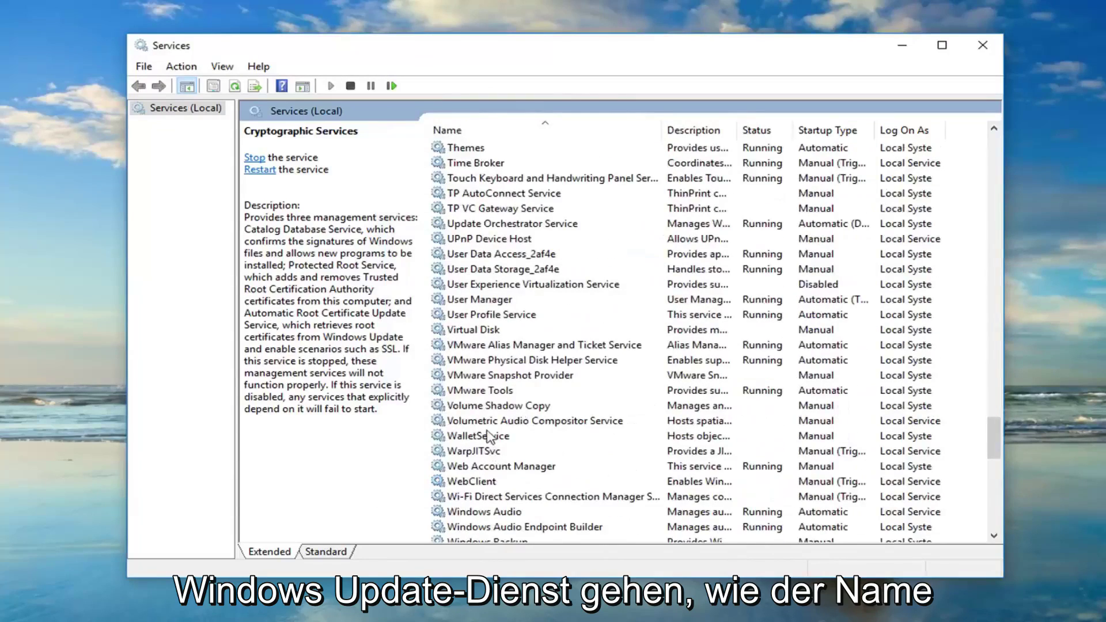
scroll(474, 369, "down", 2)
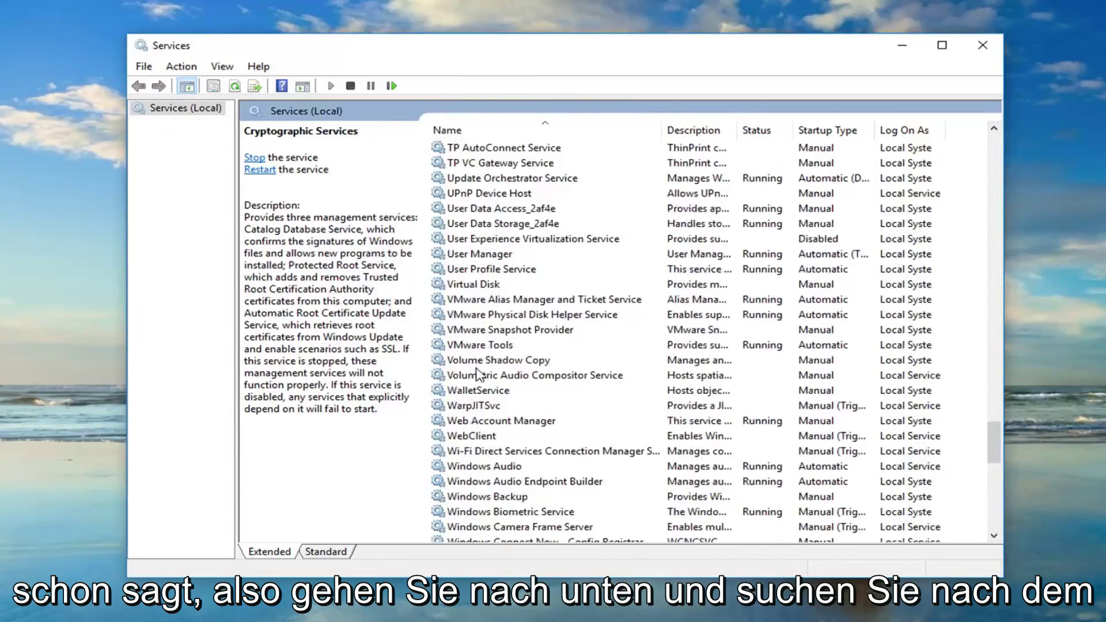
scroll(471, 403, "down", 8)
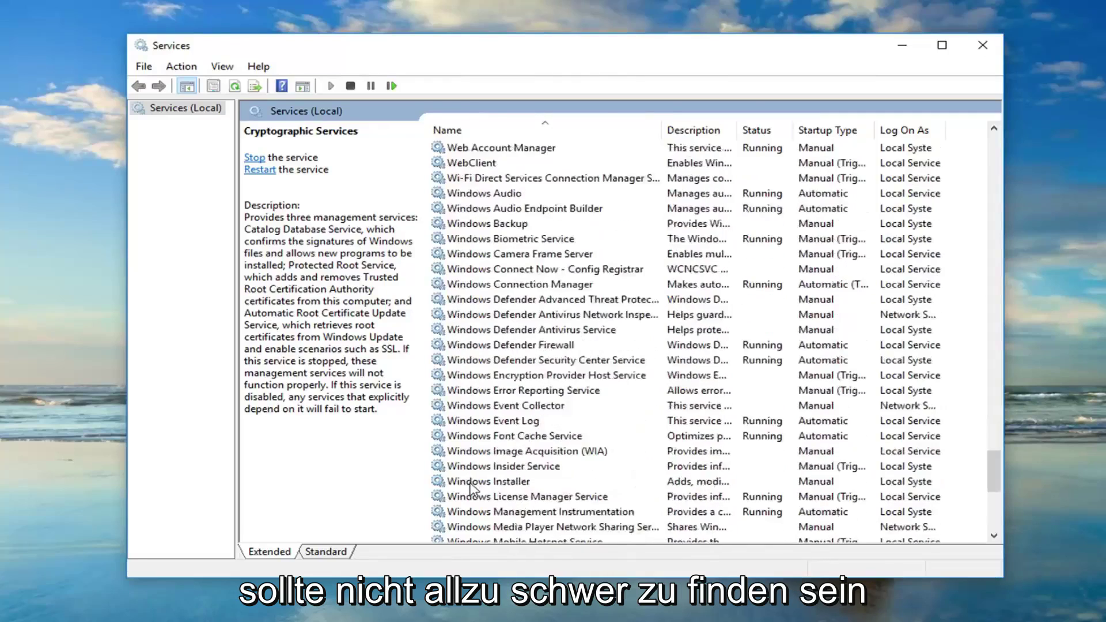
scroll(463, 489, "down", 1)
left_click(489, 499)
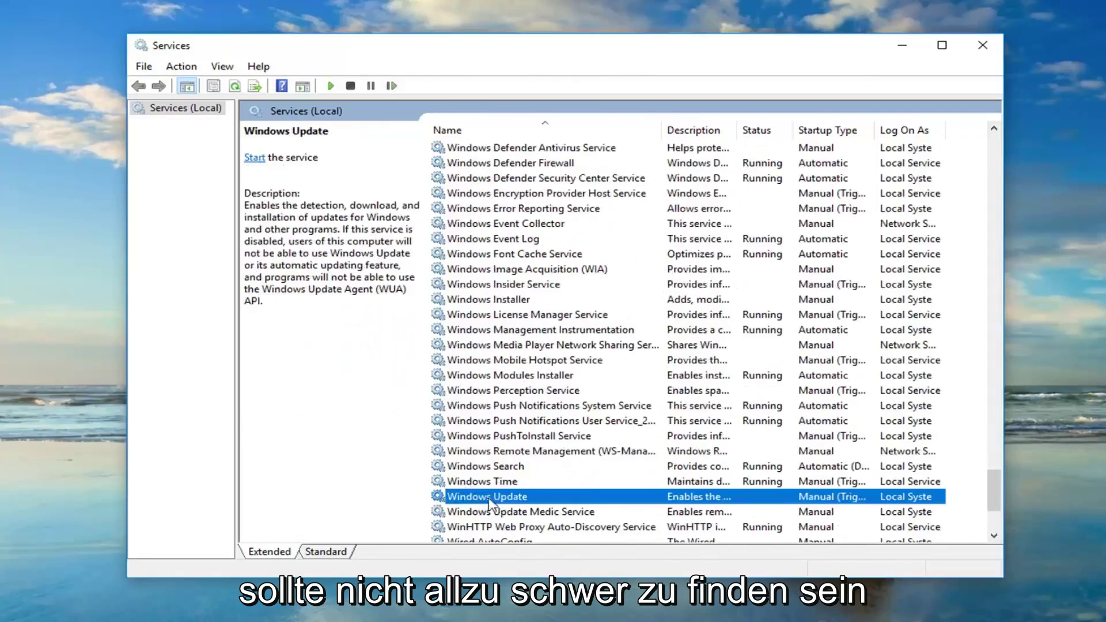
Set Windows Update's startup type to Automatic, start the service, and apply the change.
double_click(493, 500)
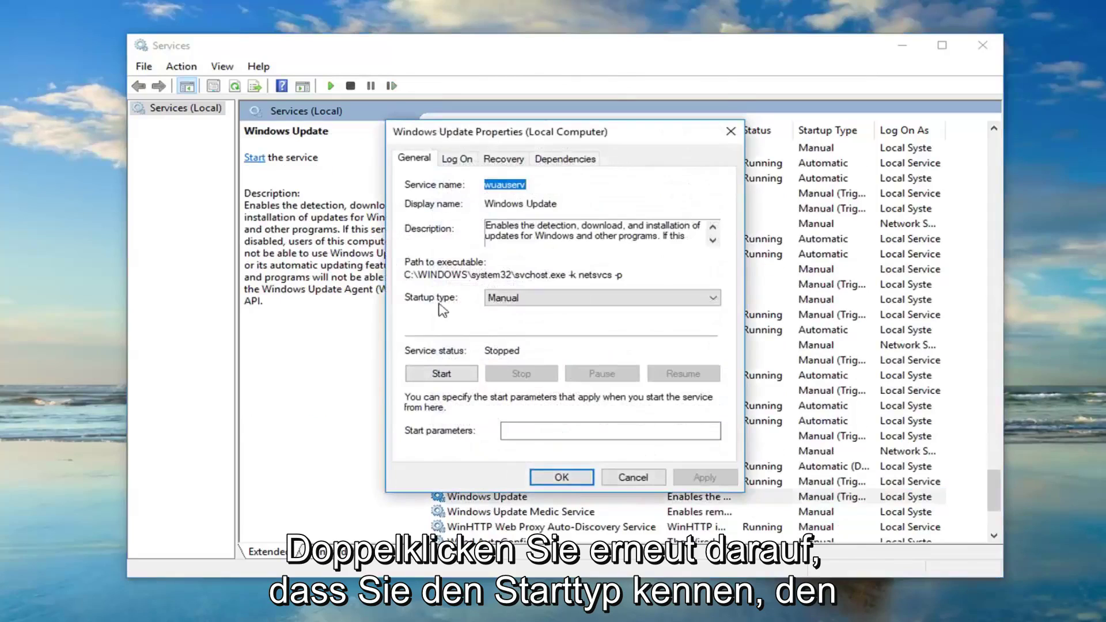
left_click(519, 298)
left_click(519, 319)
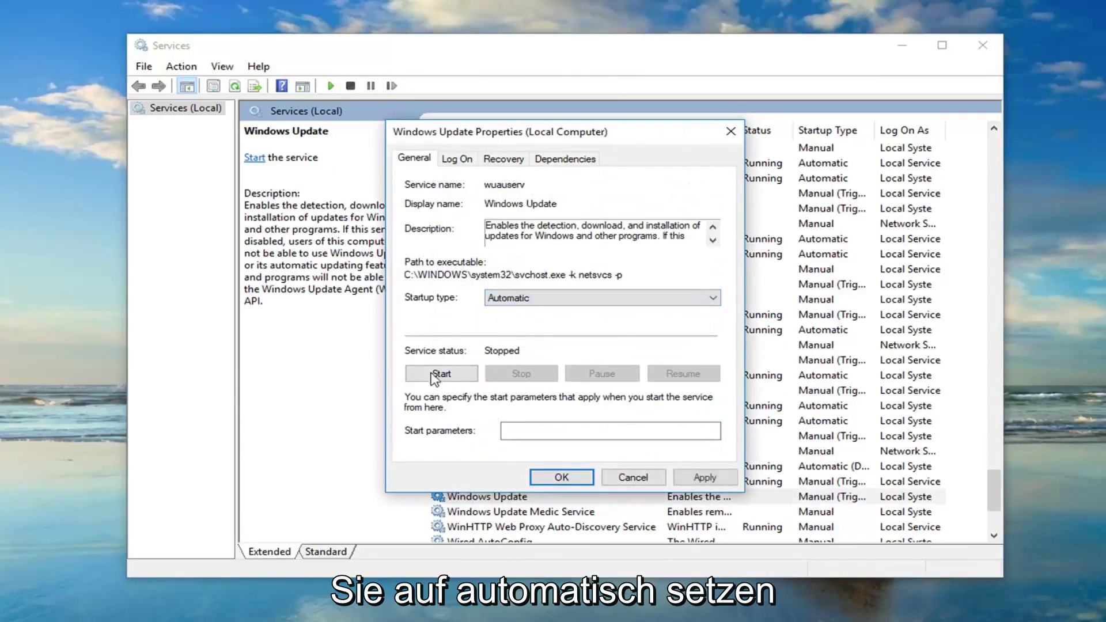
left_click(441, 374)
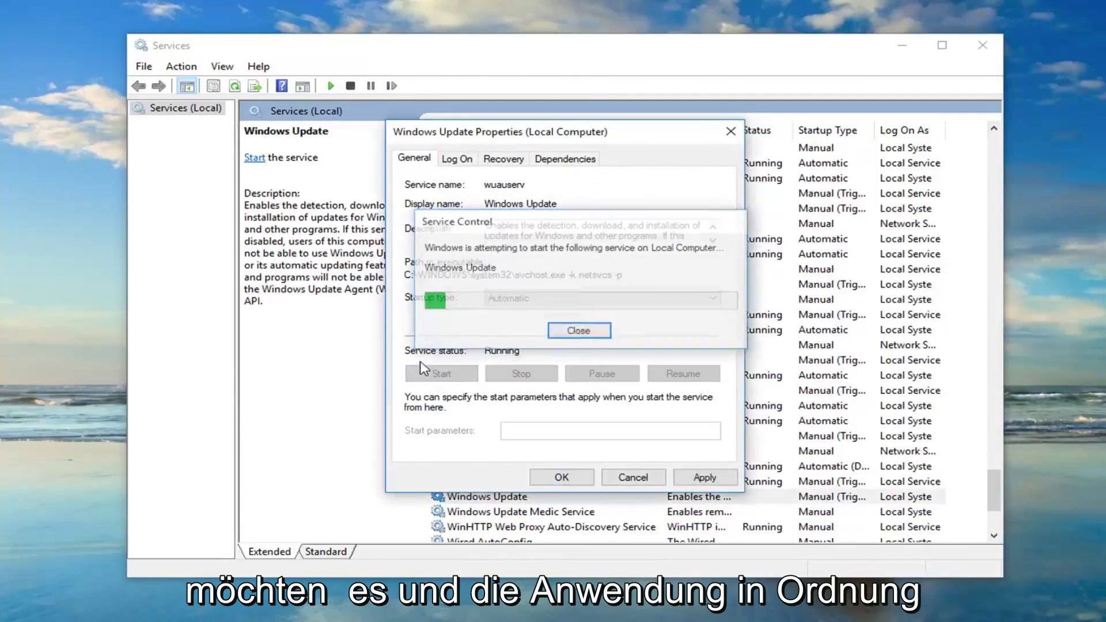
left_click(705, 478)
left_click(562, 478)
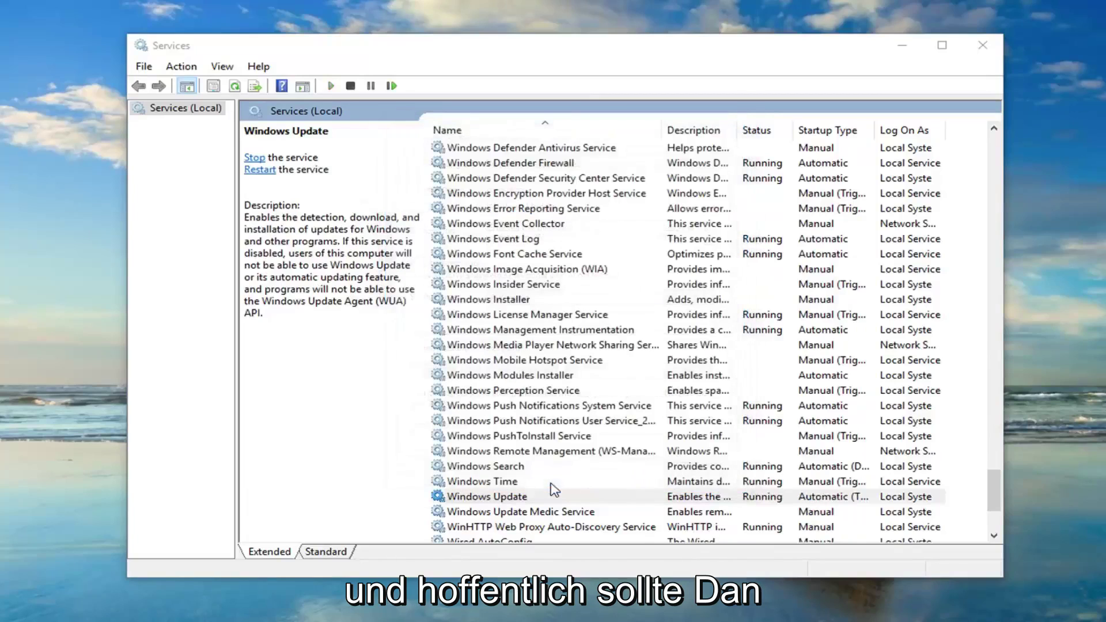